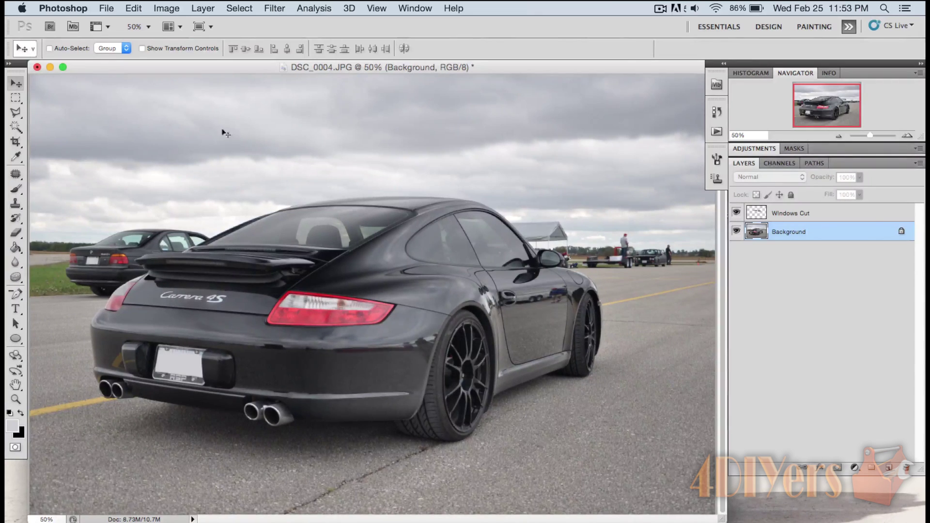
Switch to the Polygonal Lasso tool
{"action": "left_click", "coordinate": [22, 112]}
Trace a polygonal selection around the Porsche's roof and windows, copy it, then deselect
{"action": "left_click", "coordinate": [183, 241]}
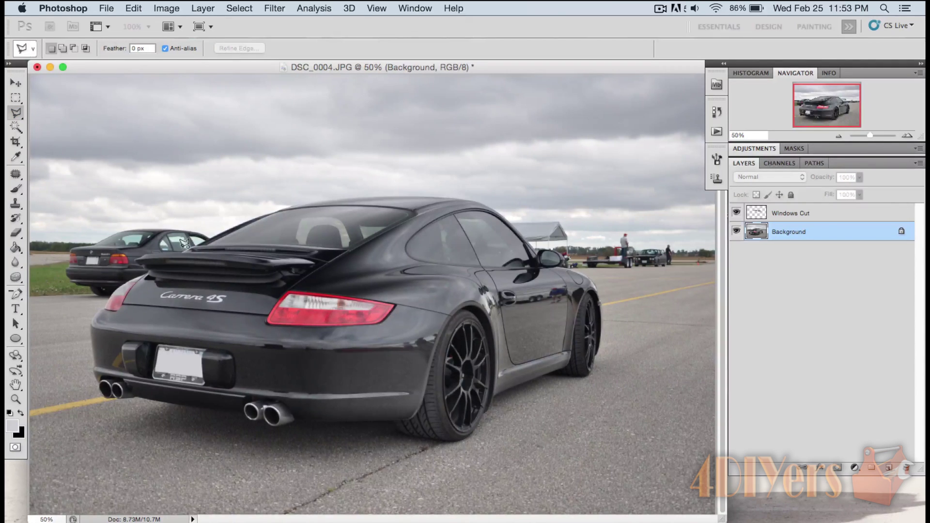
{"action": "left_click", "coordinate": [241, 210]}
{"action": "left_click", "coordinate": [314, 199]}
{"action": "left_click", "coordinate": [444, 199]}
{"action": "left_click", "coordinate": [505, 210]}
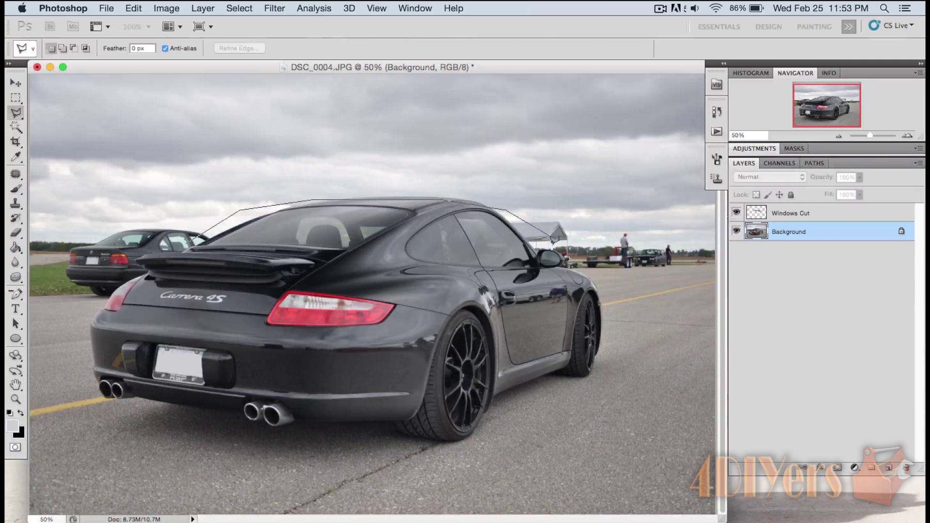
{"action": "left_click", "coordinate": [553, 239]}
{"action": "left_click", "coordinate": [570, 275]}
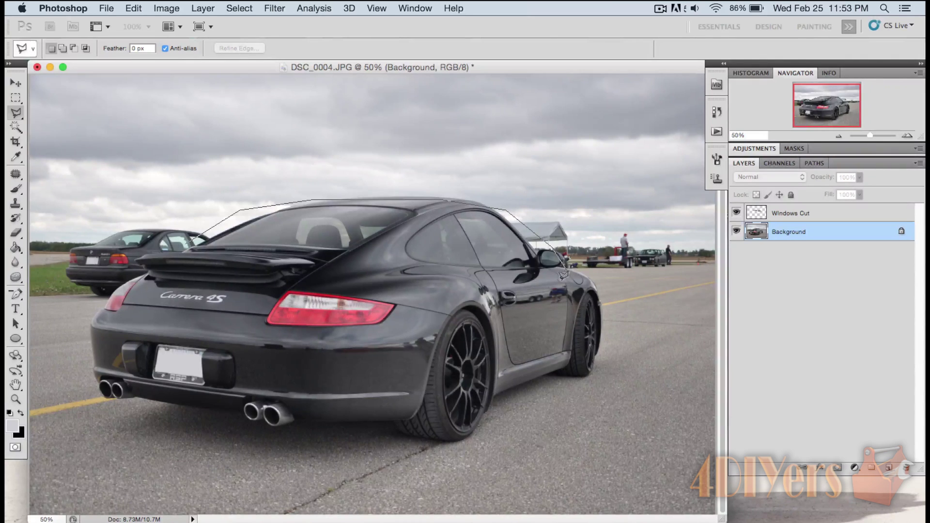
{"action": "left_click", "coordinate": [495, 284]}
{"action": "left_click", "coordinate": [331, 262]}
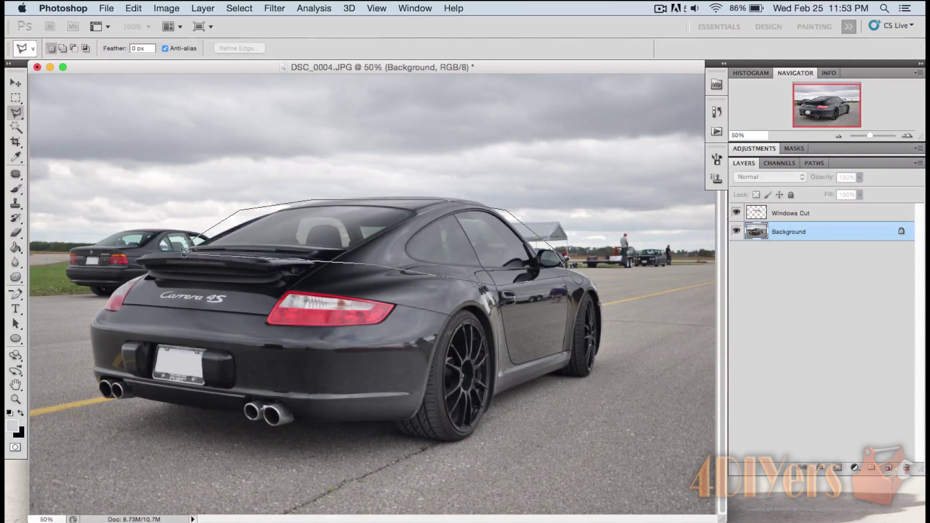
{"action": "left_click", "coordinate": [184, 252]}
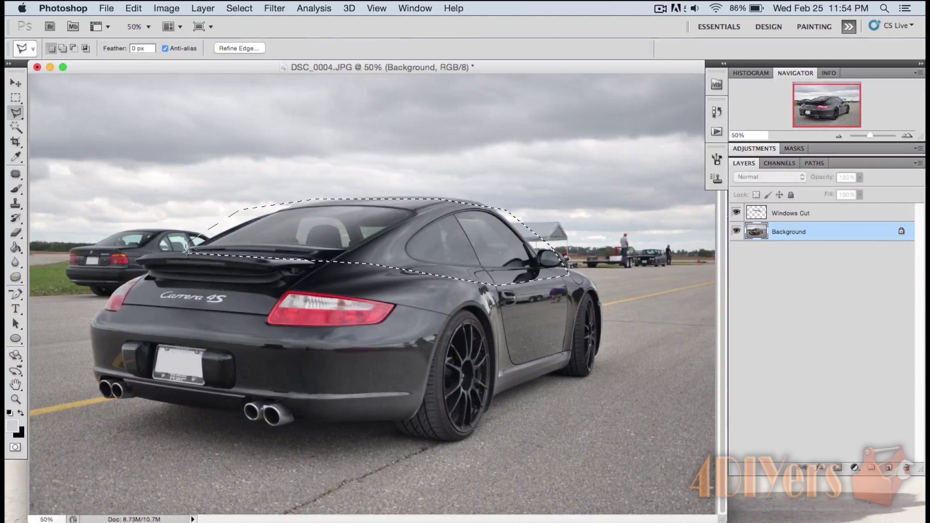
{"action": "left_click", "coordinate": [19, 98]}
{"action": "left_click", "coordinate": [196, 168]}
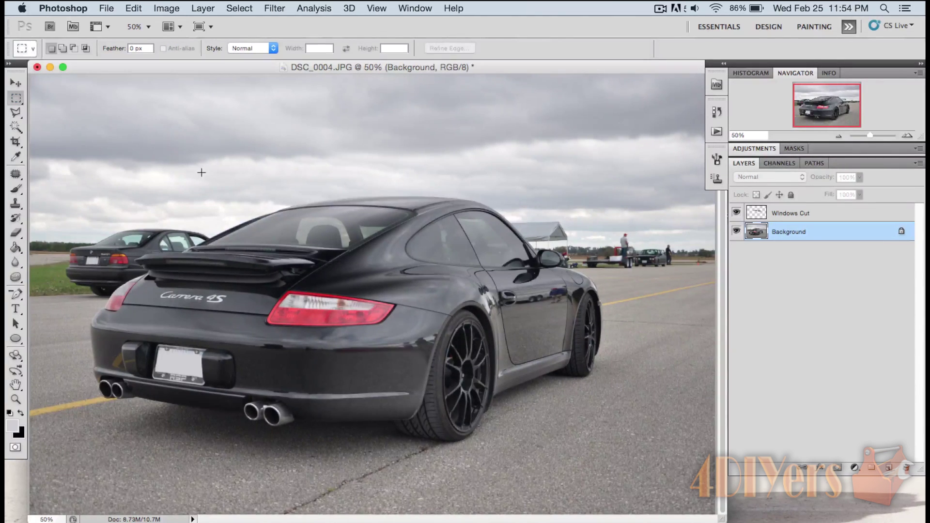
Paste the roof and windows as Layer 1, align it over the car, and hide Windows Cut
{"action": "left_click", "coordinate": [16, 82]}
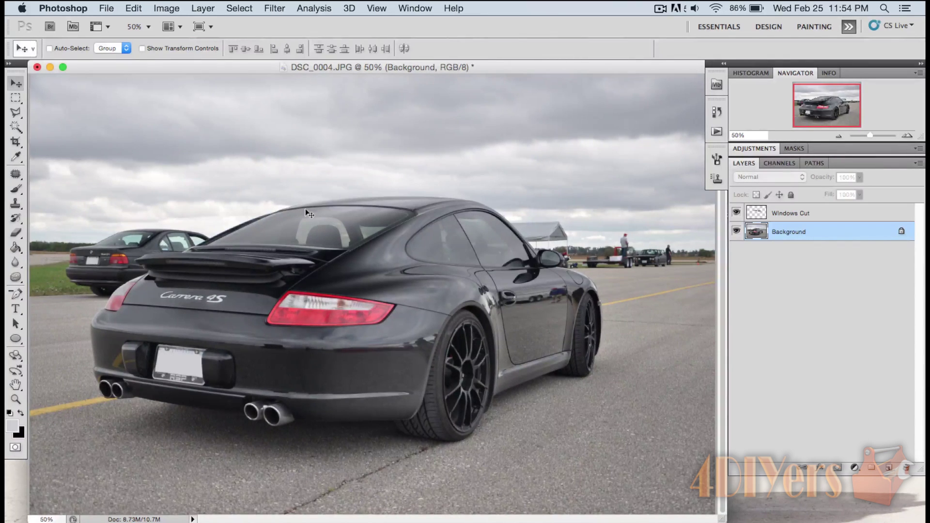
{"action": "key", "text": "cmd+v"}
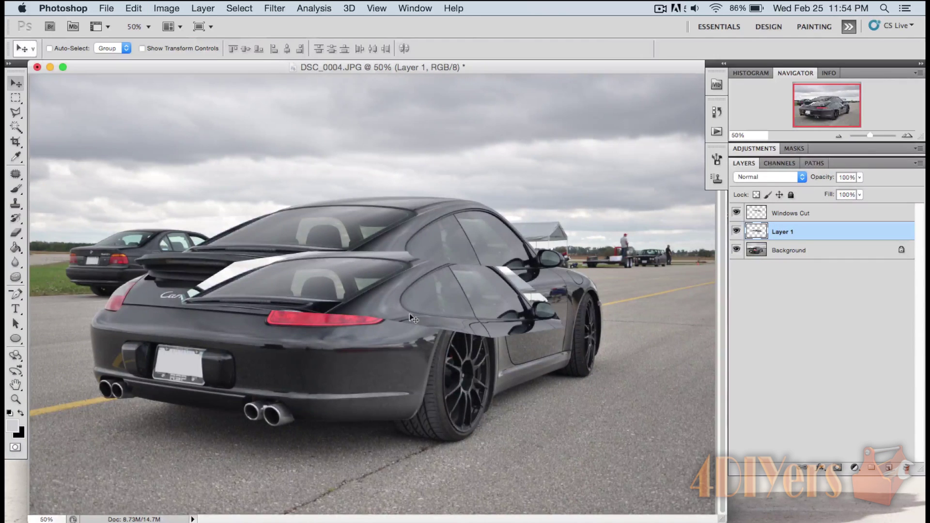
{"action": "left_click_drag", "start_coordinate": [409, 312], "coordinate": [420, 267]}
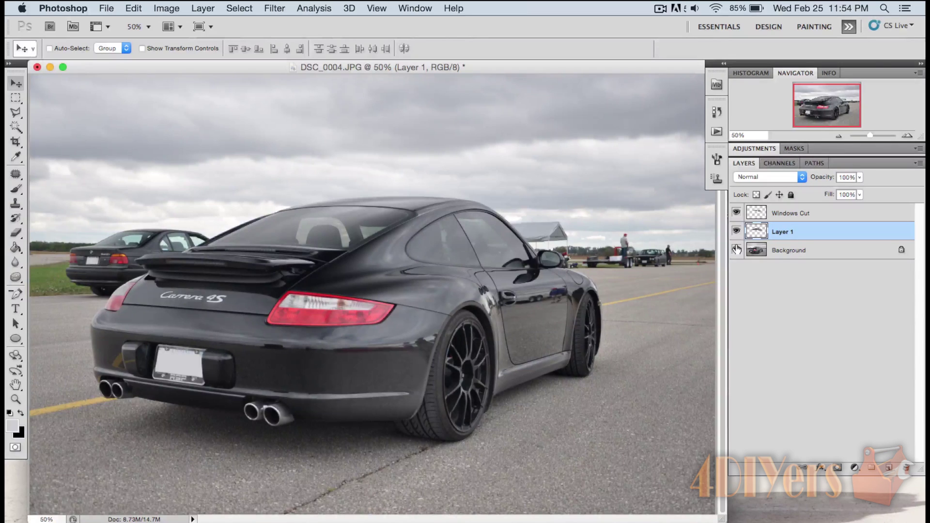
{"action": "left_click", "coordinate": [736, 212]}
Hide the Background and zoom in on the rear windshield
{"action": "left_click", "coordinate": [736, 250]}
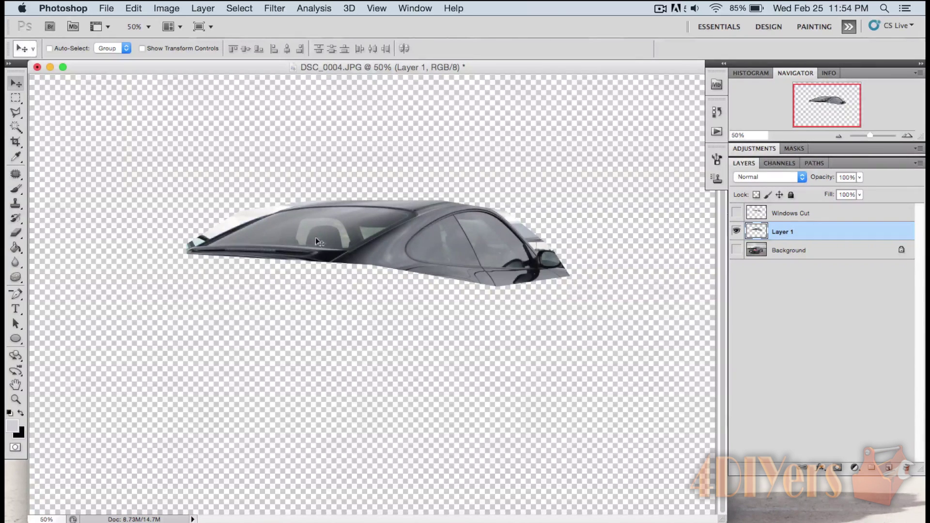
{"action": "left_click", "coordinate": [902, 136]}
{"action": "left_click", "coordinate": [903, 135]}
{"action": "left_click", "coordinate": [903, 136]}
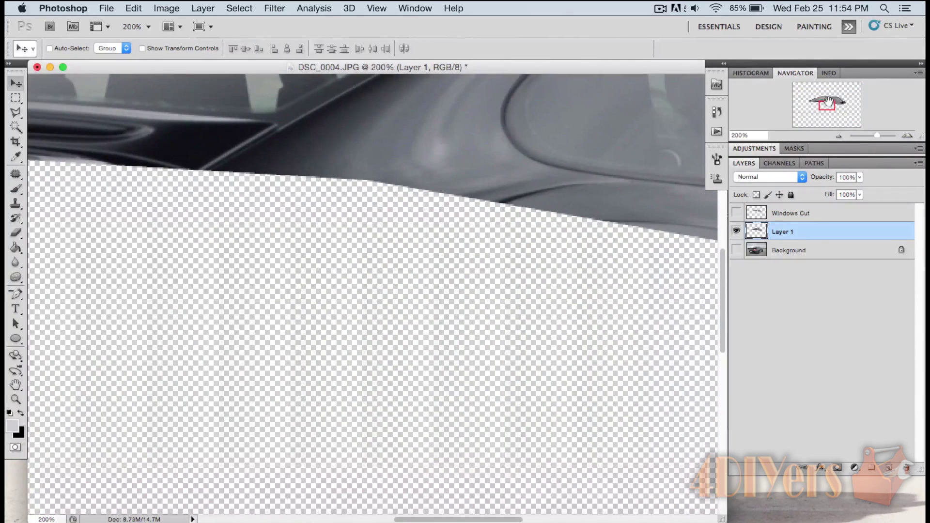
{"action": "left_click_drag", "start_coordinate": [828, 103], "coordinate": [814, 100]}
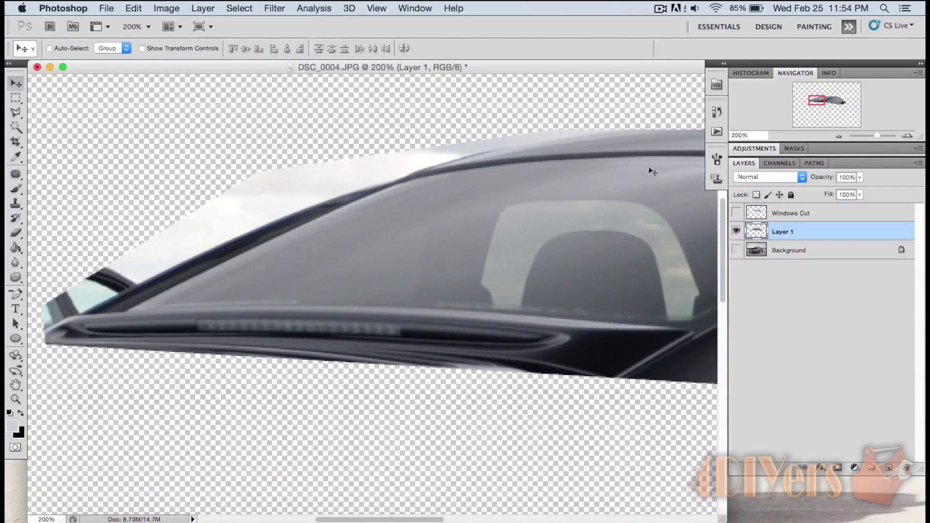
Outline the sky above the rear windshield on Layer 1 and delete it
{"action": "left_click", "coordinate": [15, 112]}
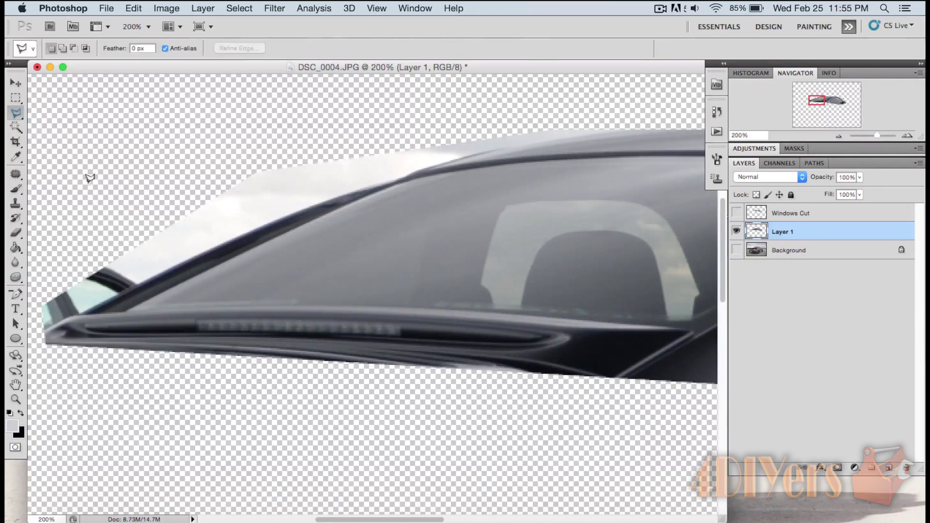
{"action": "left_click", "coordinate": [136, 304]}
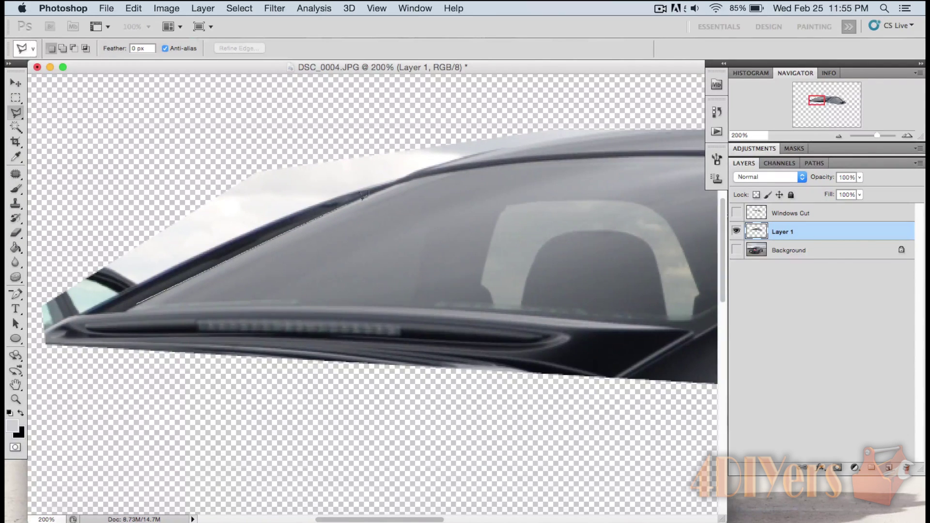
{"action": "left_click", "coordinate": [426, 174]}
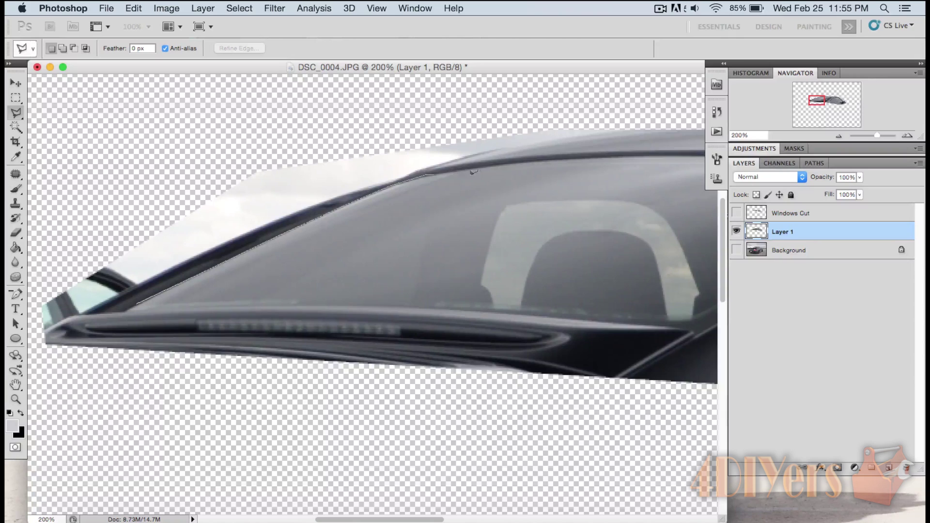
{"action": "left_click", "coordinate": [574, 156]}
{"action": "scroll", "coordinate": [678, 155], "scroll_direction": "right", "scroll_amount": 5}
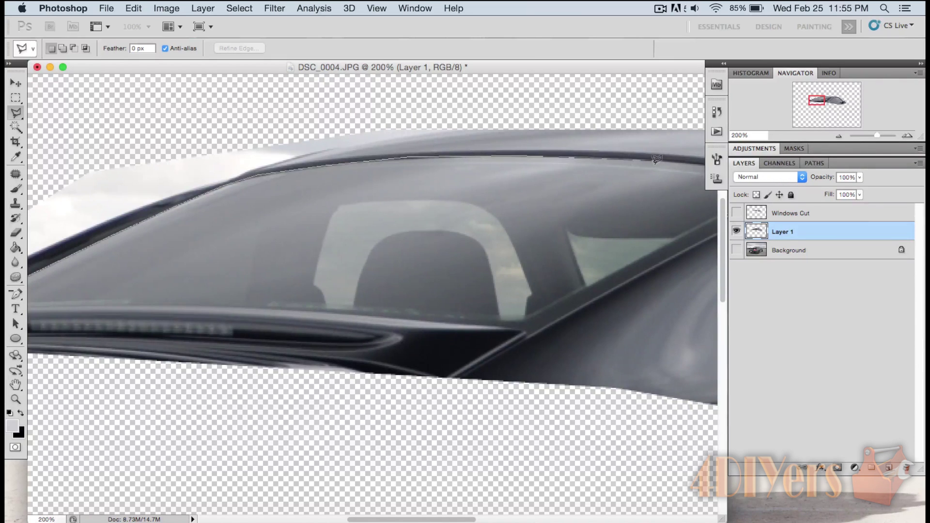
{"action": "left_click", "coordinate": [693, 161]}
{"action": "left_click", "coordinate": [677, 109]}
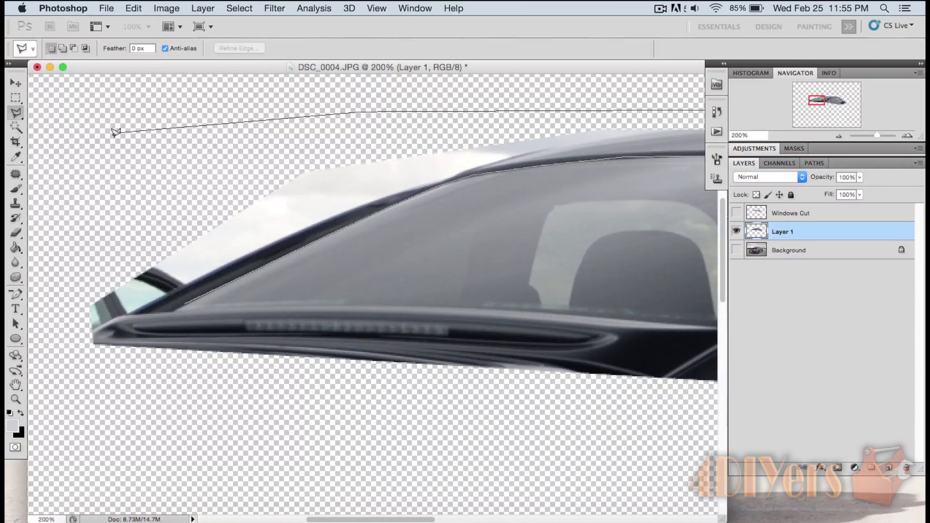
{"action": "left_click", "coordinate": [115, 132]}
{"action": "double_click", "coordinate": [63, 270]}
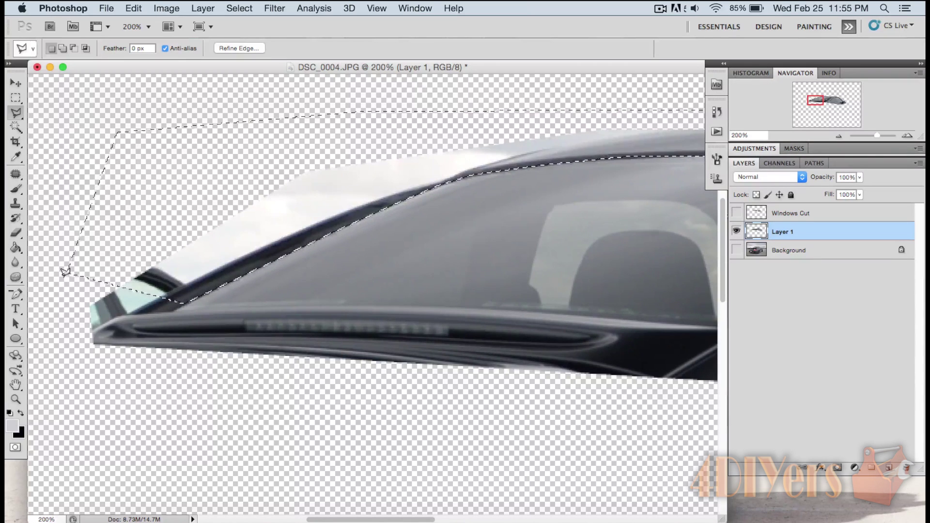
{"action": "key", "text": "Delete"}
{"action": "key", "text": "m"}
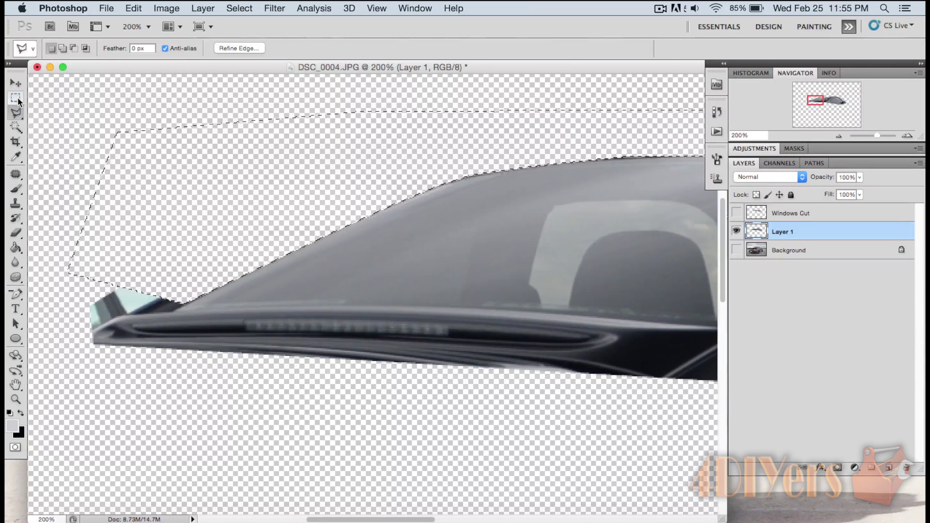
{"action": "left_click", "coordinate": [104, 98]}
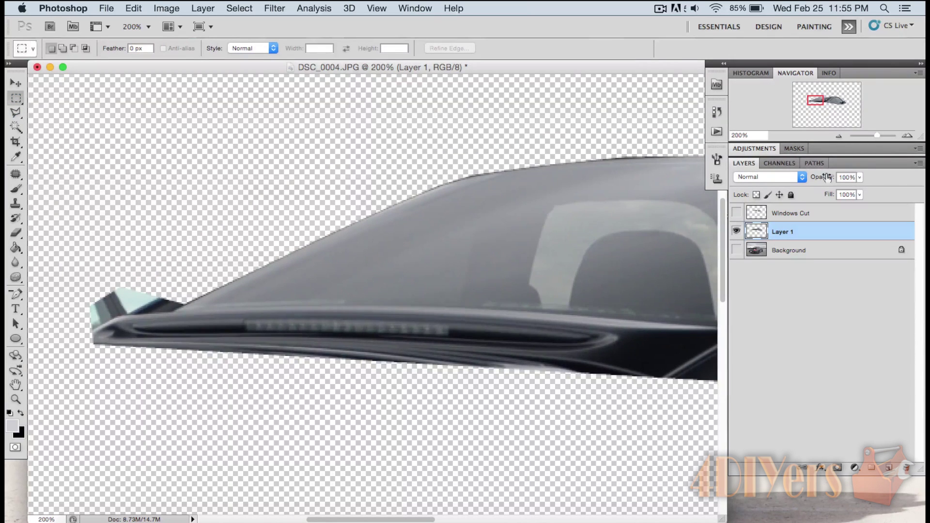
Zoom out, show Windows Cut, hide Layer 1, and make Windows Cut the active layer
{"action": "left_click", "coordinate": [838, 137]}
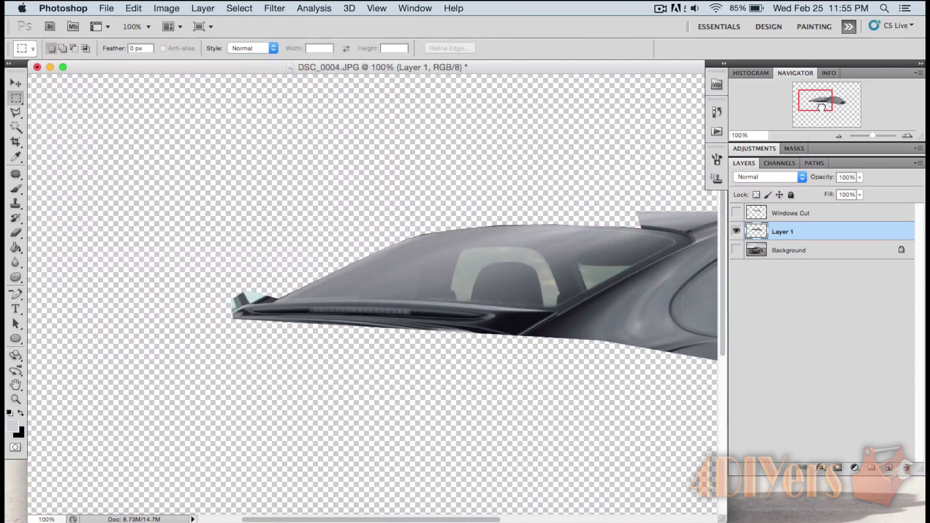
{"action": "left_click_drag", "start_coordinate": [821, 107], "coordinate": [829, 107]}
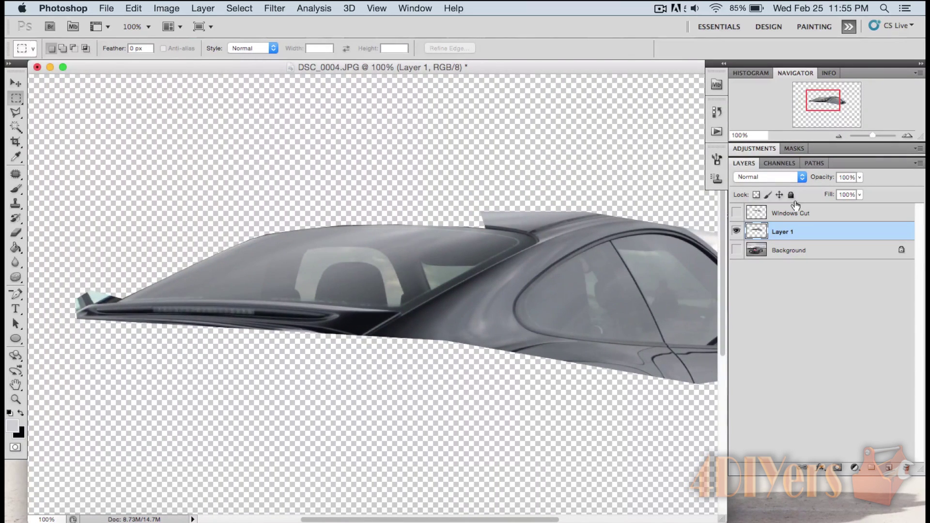
{"action": "left_click", "coordinate": [737, 214]}
{"action": "left_click", "coordinate": [736, 231]}
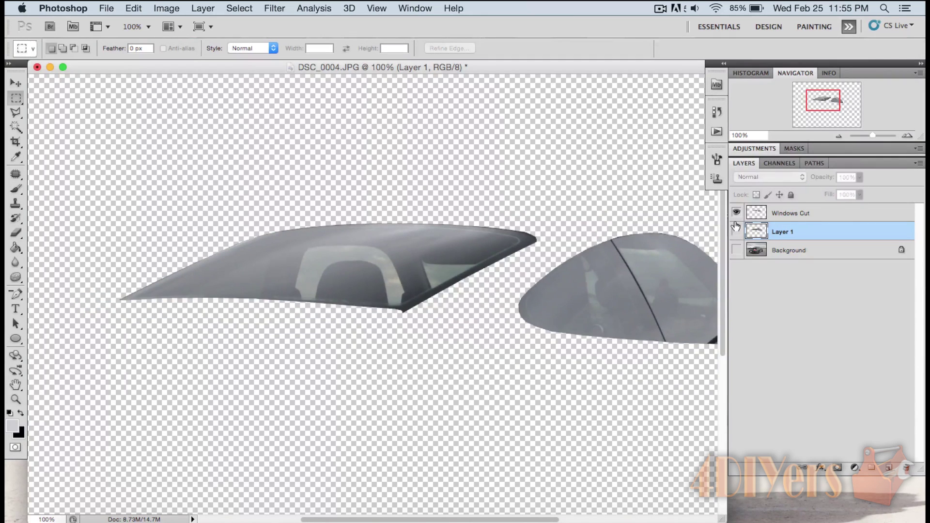
{"action": "left_click", "coordinate": [838, 137]}
{"action": "left_click_drag", "start_coordinate": [812, 101], "coordinate": [820, 101]}
{"action": "left_click", "coordinate": [829, 210]}
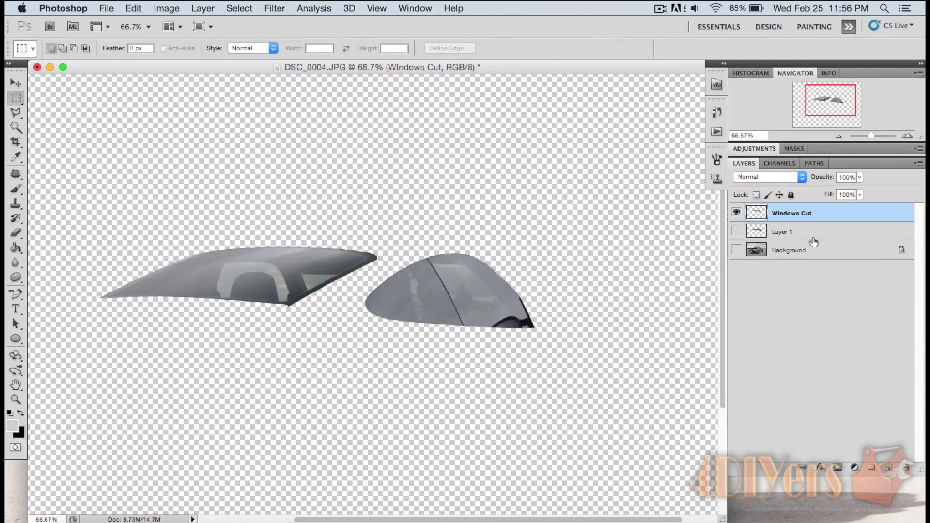
Show the Background and give Windows Cut a white Color Overlay in Hard Mix mode
{"action": "left_click", "coordinate": [736, 249]}
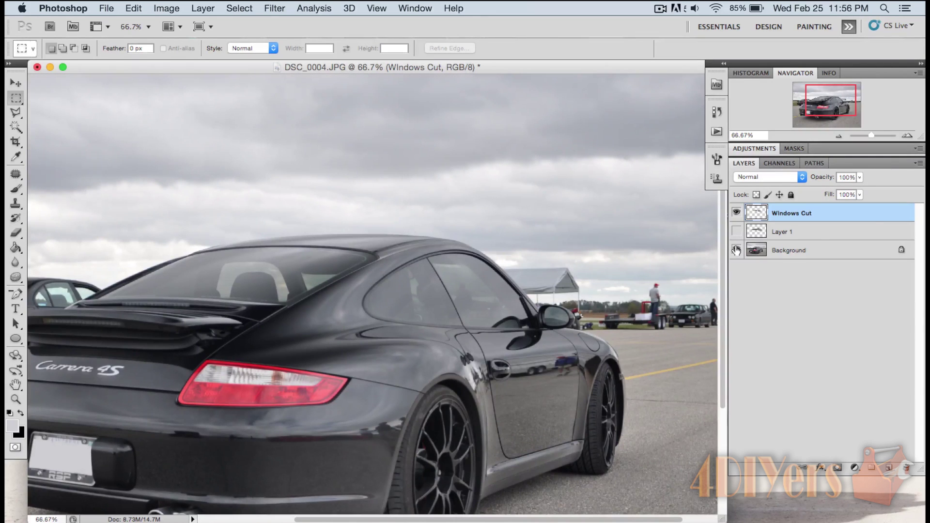
{"action": "left_click", "coordinate": [835, 136]}
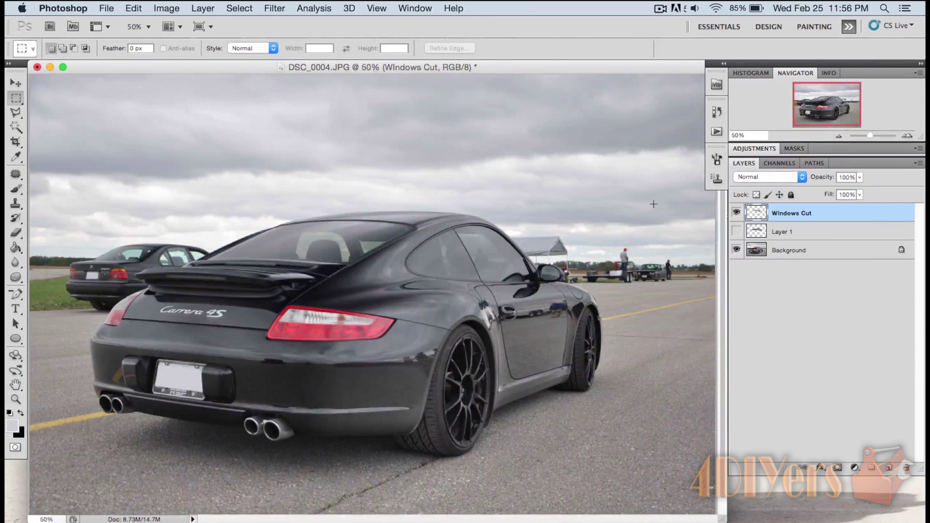
{"action": "double_click", "coordinate": [827, 213]}
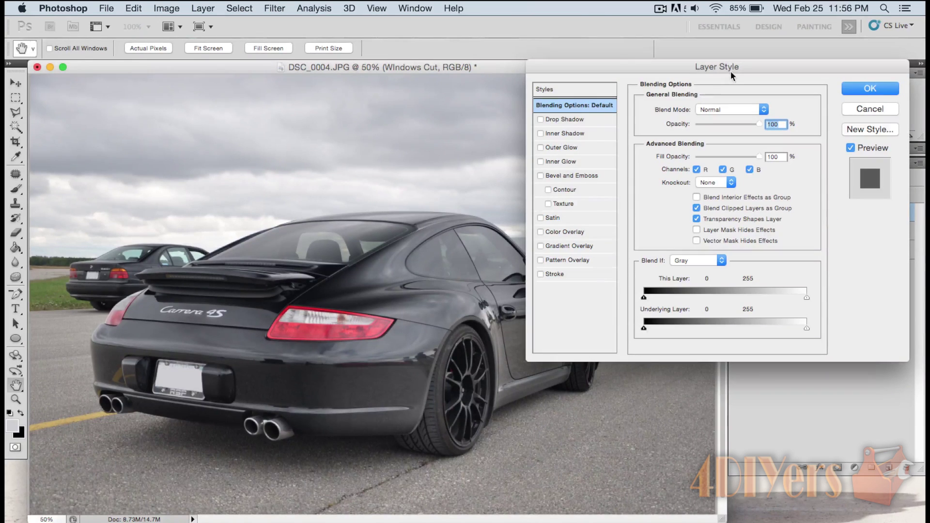
{"action": "left_click", "coordinate": [551, 232]}
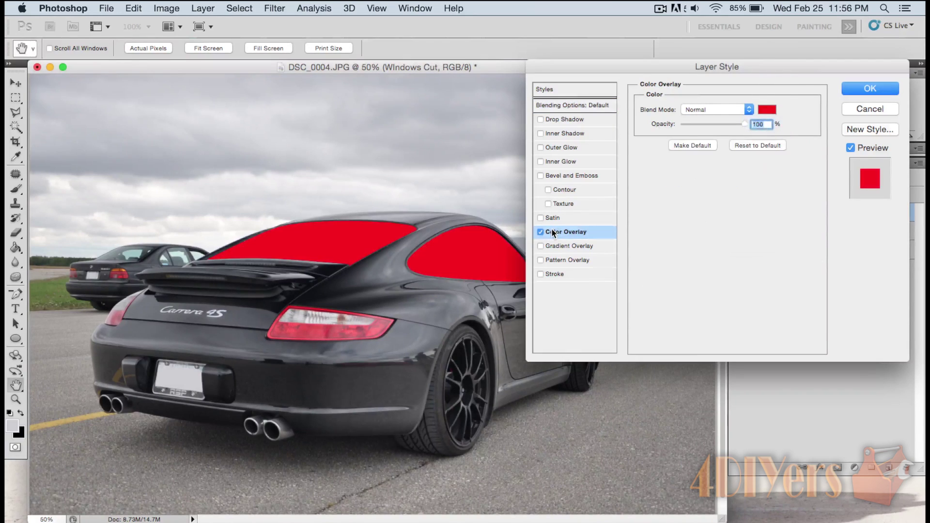
{"action": "left_click", "coordinate": [767, 109]}
{"action": "left_click_drag", "start_coordinate": [639, 167], "coordinate": [560, 74]}
{"action": "left_click", "coordinate": [874, 78]}
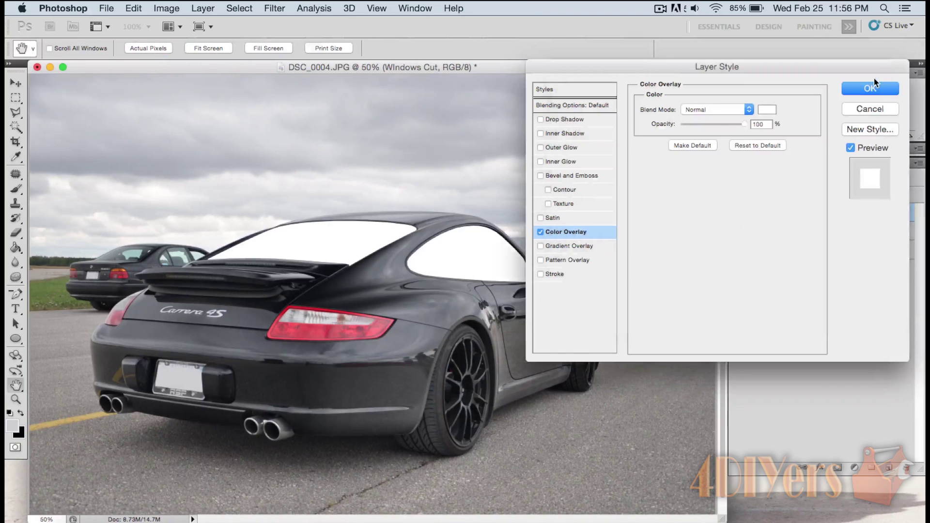
{"action": "left_click", "coordinate": [749, 110]}
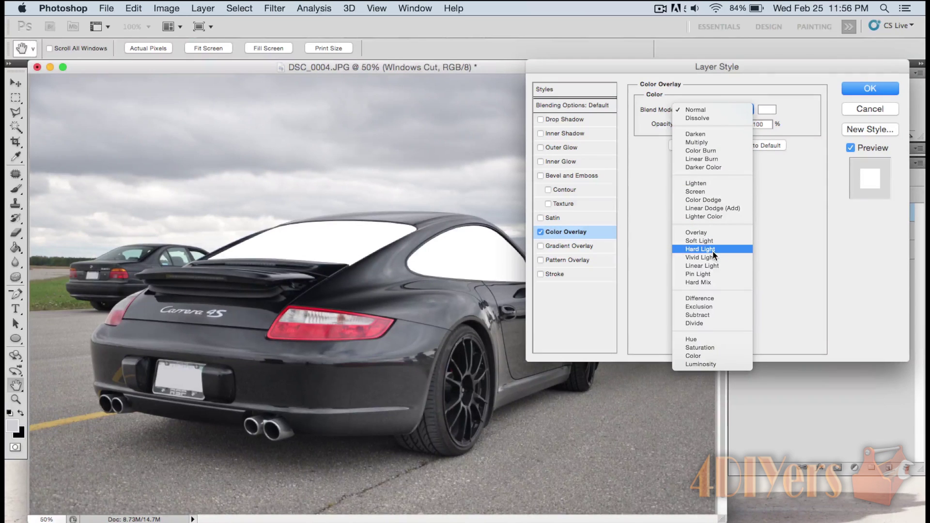
{"action": "left_click", "coordinate": [713, 283]}
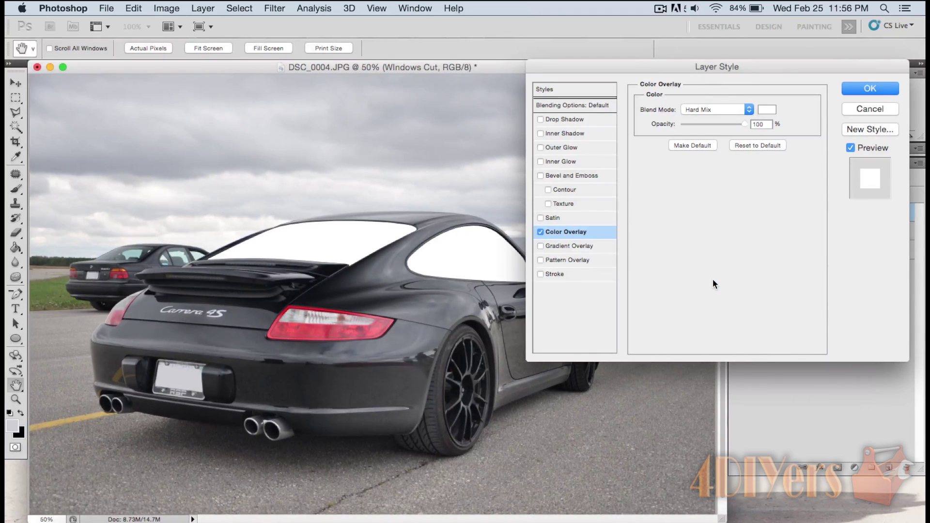
Lower the Color Overlay opacity to 30%
{"action": "left_click", "coordinate": [700, 124]}
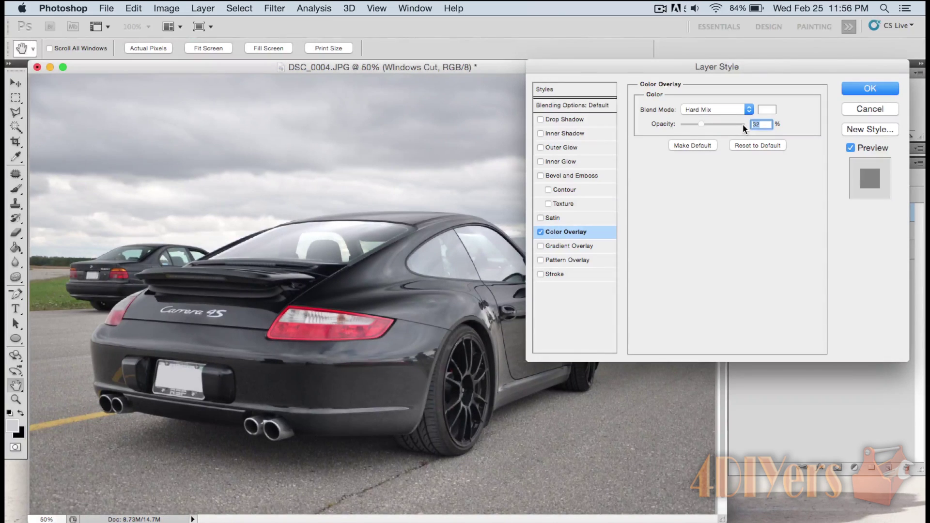
{"action": "type", "text": "25"}
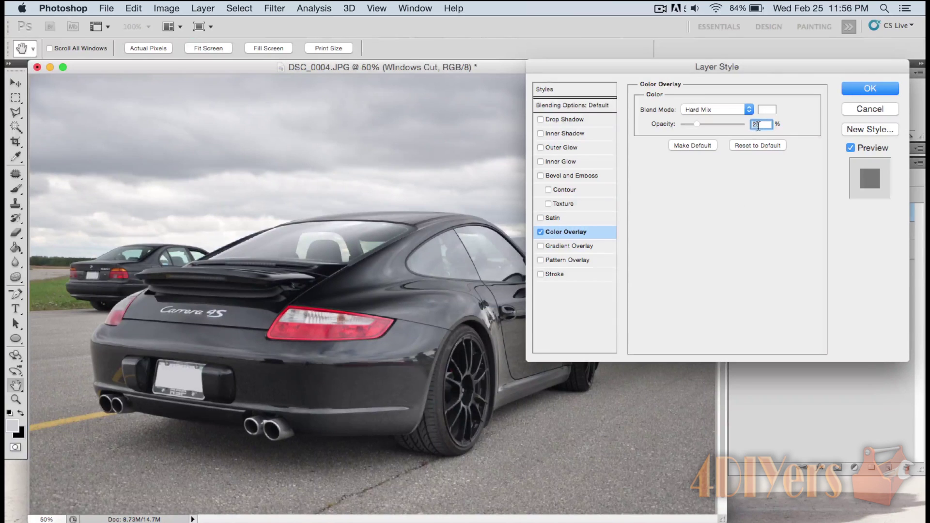
{"action": "type", "text": "35"}
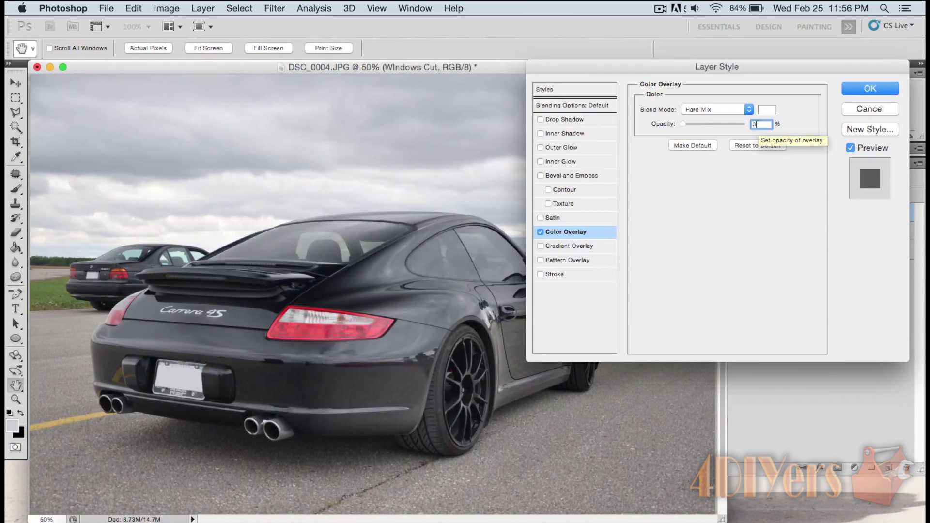
{"action": "double_click", "coordinate": [767, 125]}
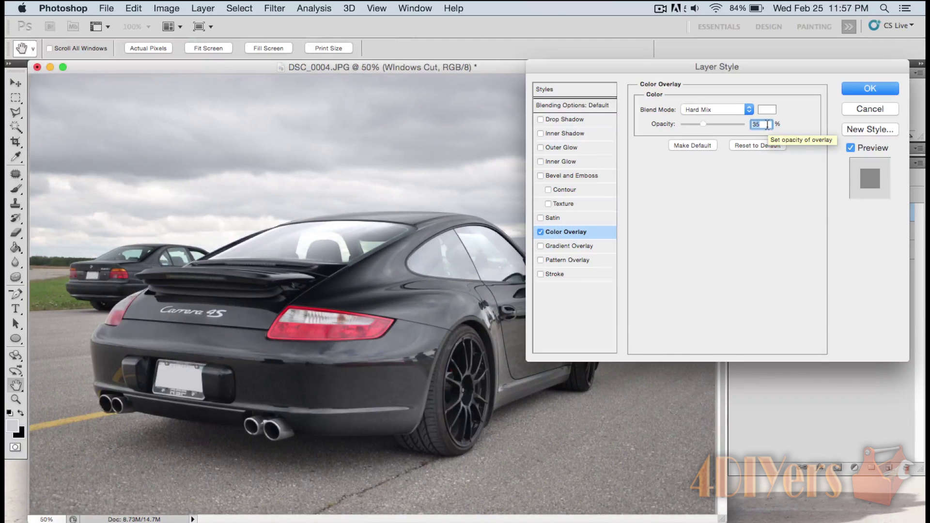
{"action": "type", "text": "30"}
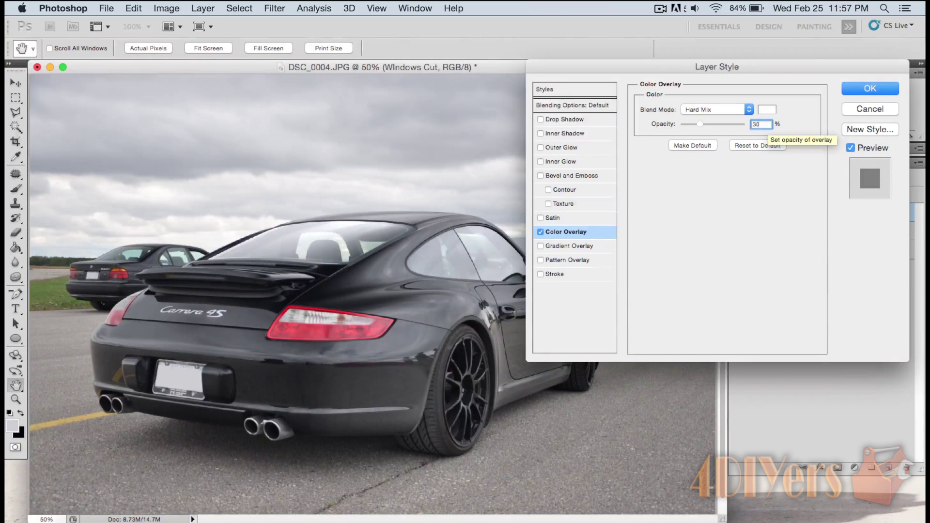
{"action": "left_click", "coordinate": [747, 109]}
Switch the overlay blend mode to Normal and back to Hard Mix, then commit the layer style
{"action": "mouse_move", "coordinate": [715, 12]}
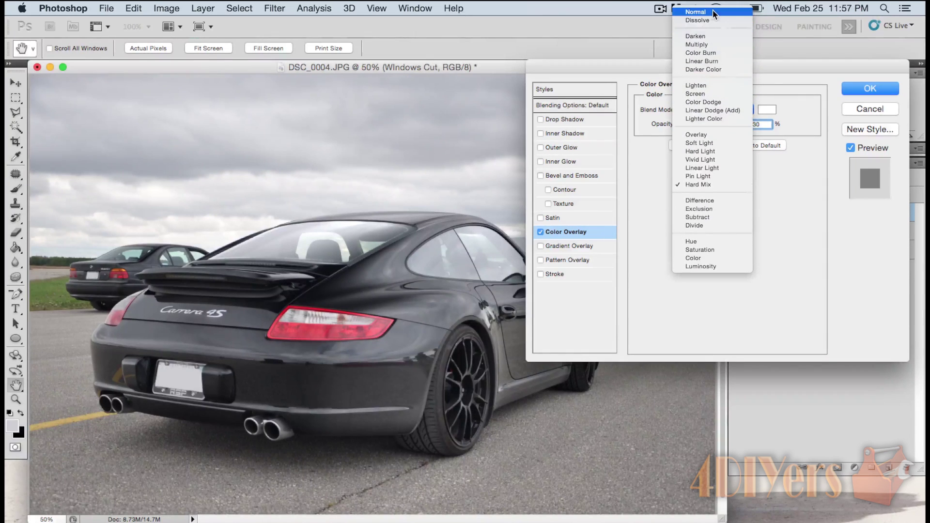
{"action": "left_click", "coordinate": [718, 13]}
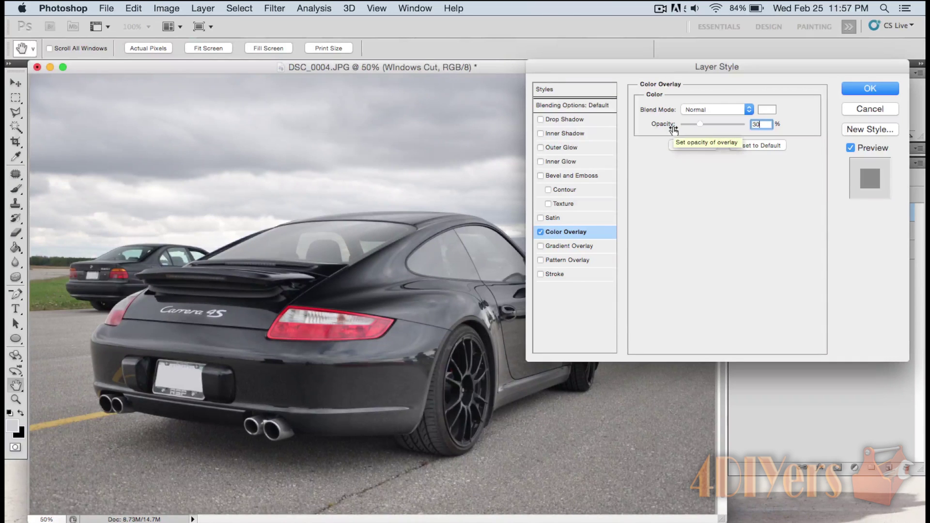
{"action": "left_click", "coordinate": [718, 106]}
{"action": "left_click", "coordinate": [708, 283]}
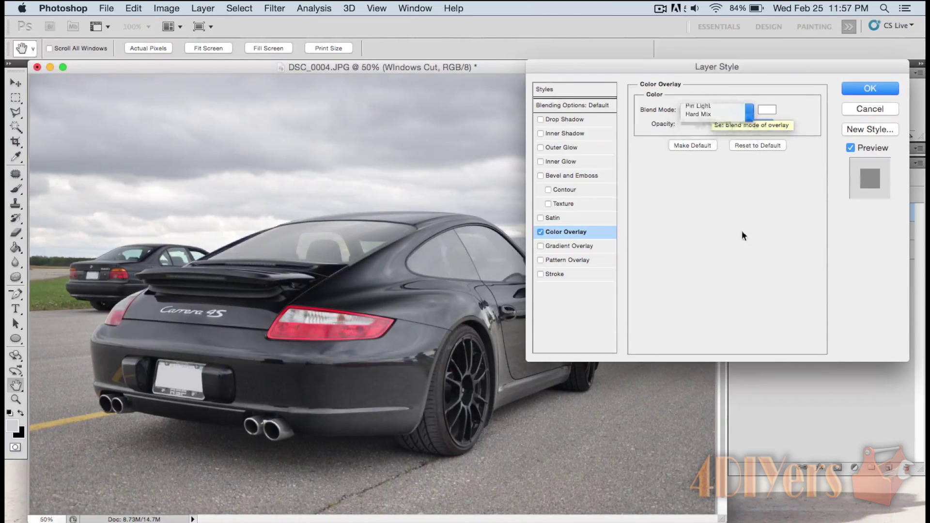
{"action": "left_click", "coordinate": [860, 88]}
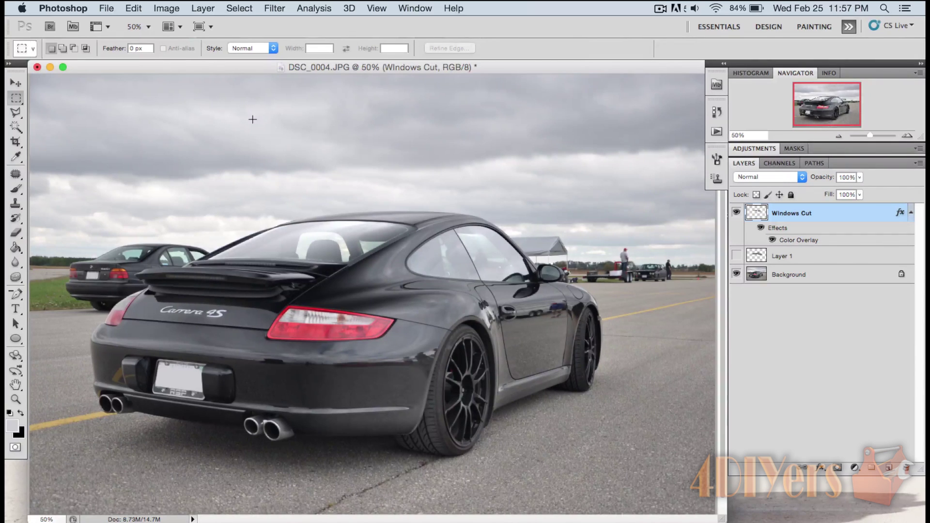
{"action": "left_click", "coordinate": [173, 10]}
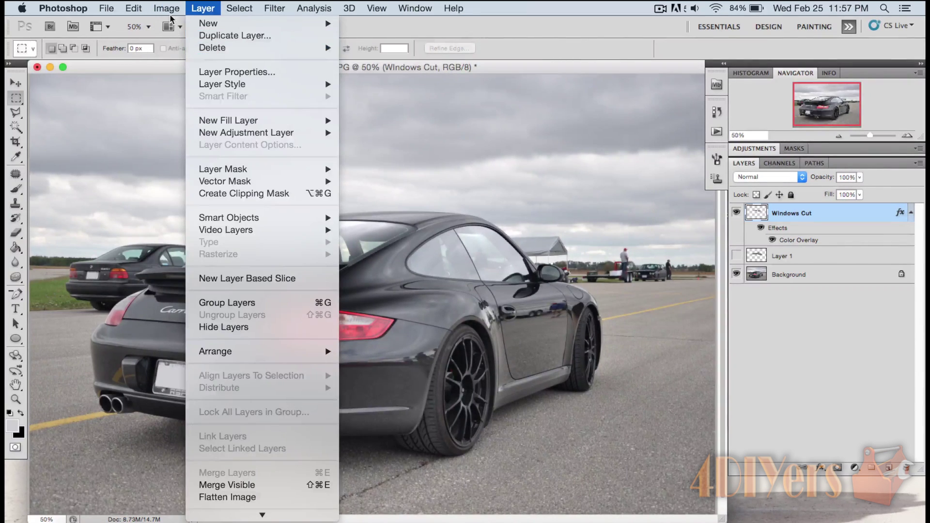
Apply Brightness/Contrast with brightness -2 and contrast 57
{"action": "mouse_move", "coordinate": [181, 51]}
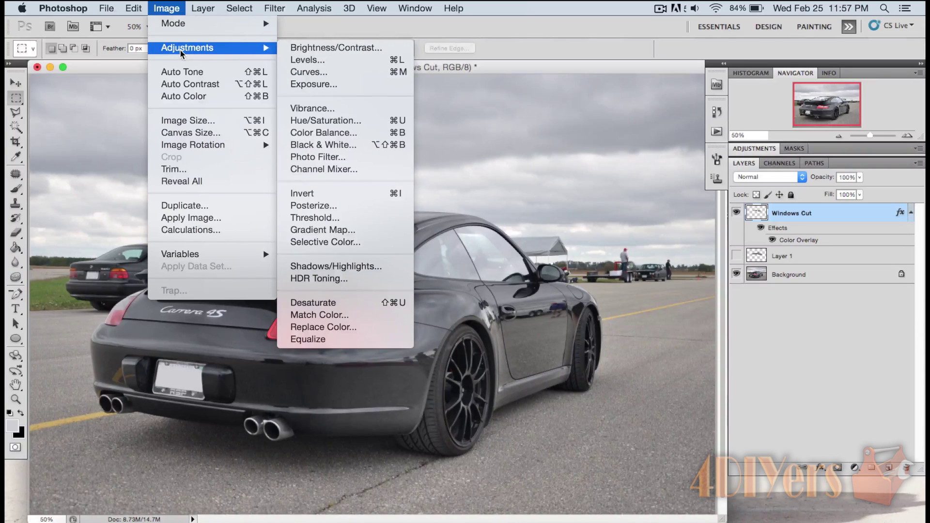
{"action": "left_click", "coordinate": [292, 47]}
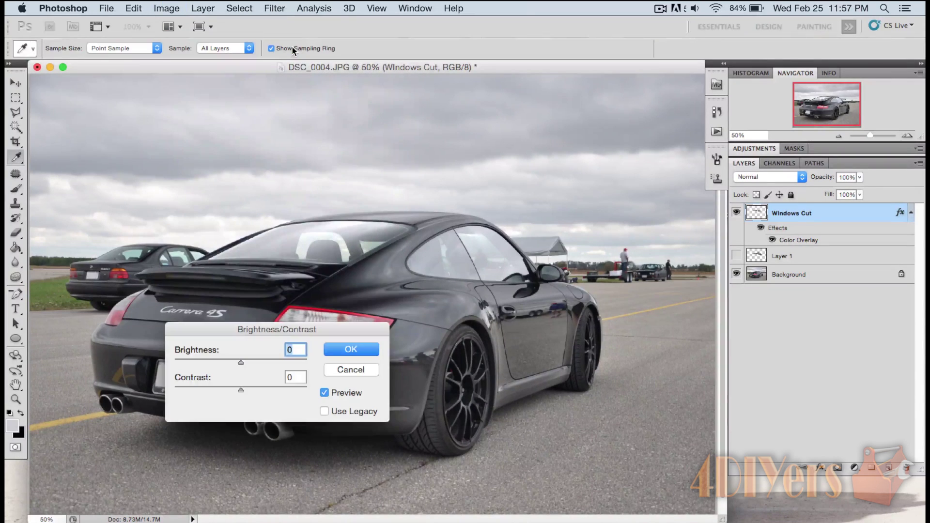
{"action": "left_click", "coordinate": [239, 359]}
{"action": "mouse_move", "coordinate": [239, 361]}
{"action": "left_mouse_down"}
{"action": "mouse_move", "coordinate": [267, 361]}
{"action": "mouse_move", "coordinate": [251, 361]}
{"action": "left_mouse_up"}
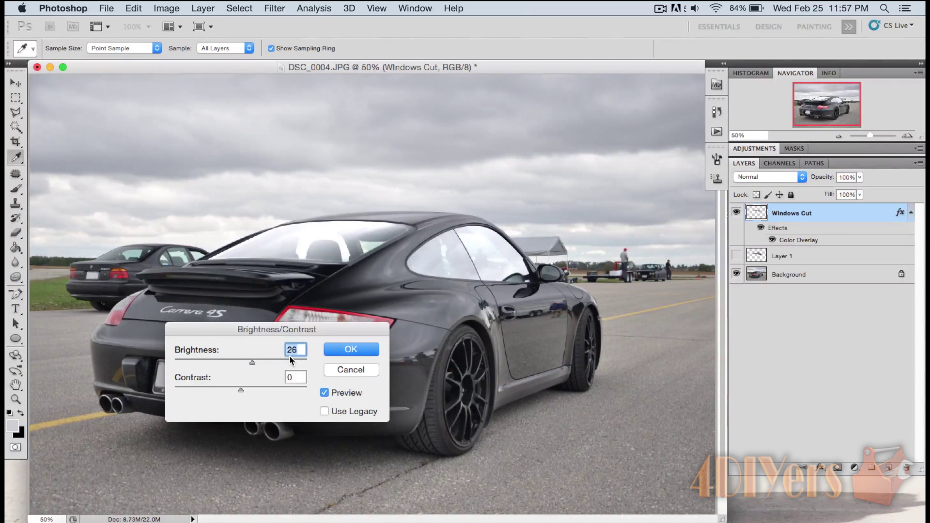
{"action": "type", "text": "0"}
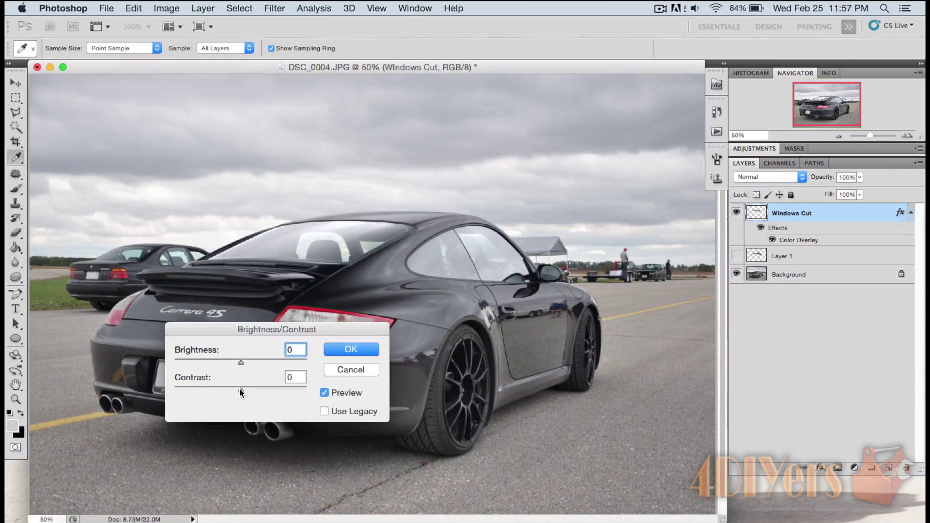
{"action": "left_click_drag", "start_coordinate": [240, 390], "coordinate": [275, 386]}
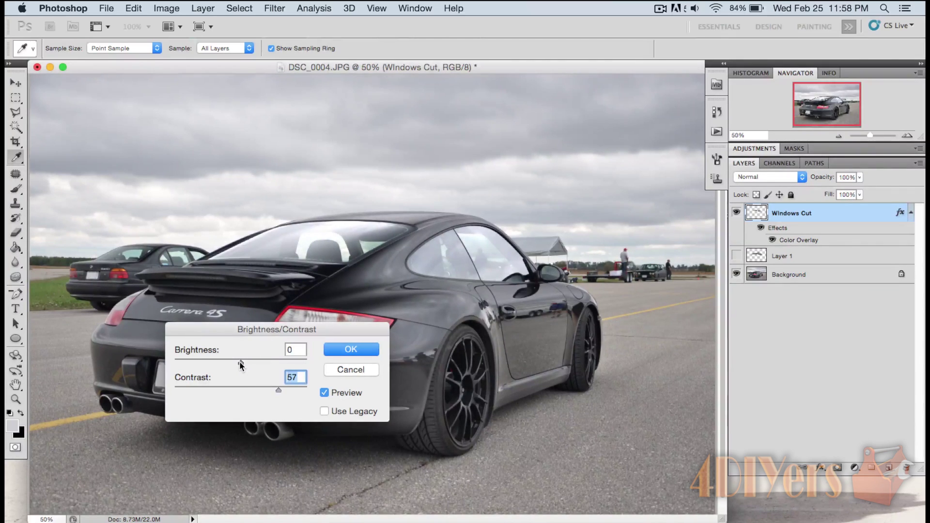
{"action": "left_click_drag", "start_coordinate": [239, 361], "coordinate": [229, 362]}
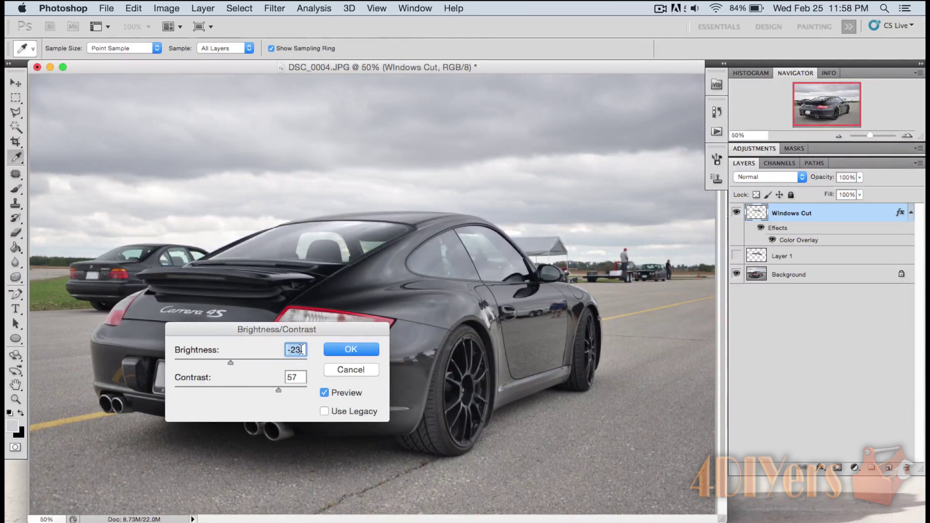
{"action": "type", "text": "-2"}
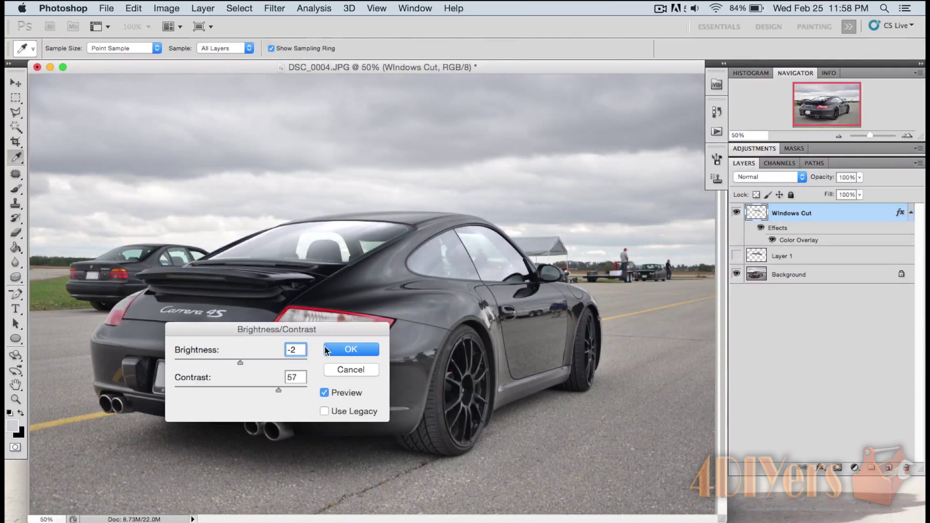
{"action": "left_click", "coordinate": [341, 347]}
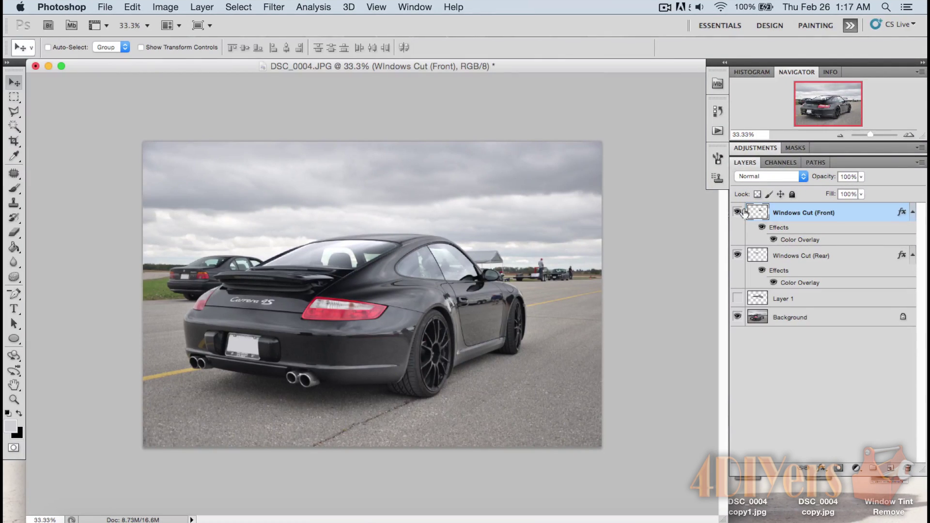
{"action": "left_click", "coordinate": [738, 213]}
{"action": "left_click", "coordinate": [738, 212]}
{"action": "left_click", "coordinate": [737, 255]}
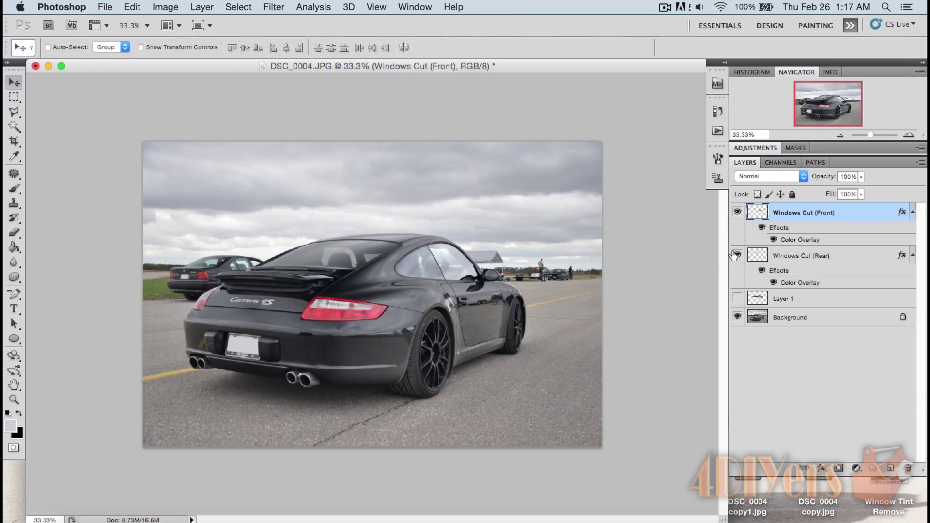
{"action": "left_click", "coordinate": [737, 254]}
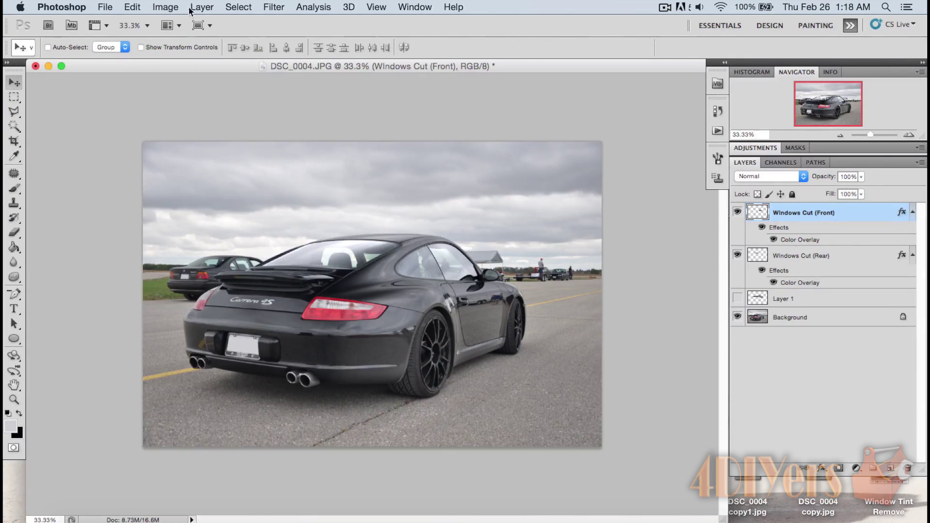
{"action": "left_click", "coordinate": [166, 7]}
Try the Vibrance sliders, leaving Vibrance at 0 and Saturation at +50
{"action": "mouse_move", "coordinate": [208, 46]}
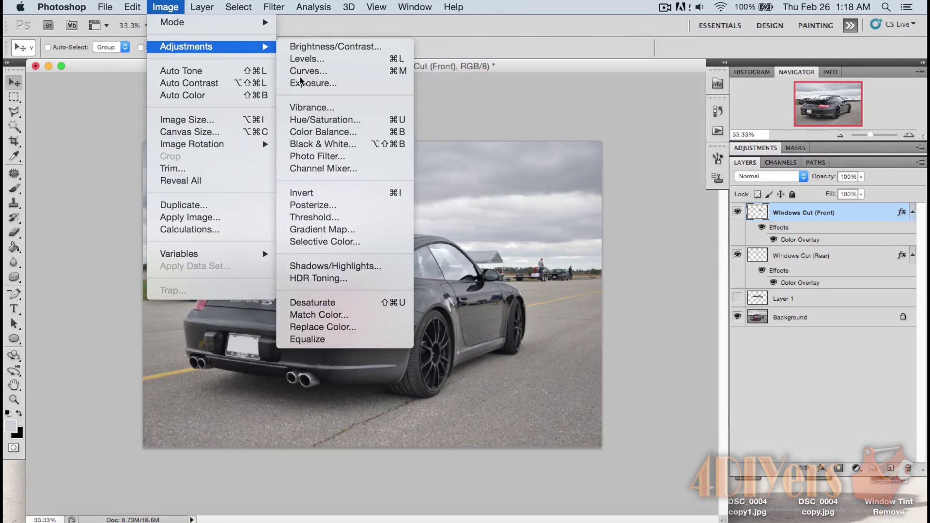
{"action": "left_click", "coordinate": [319, 104]}
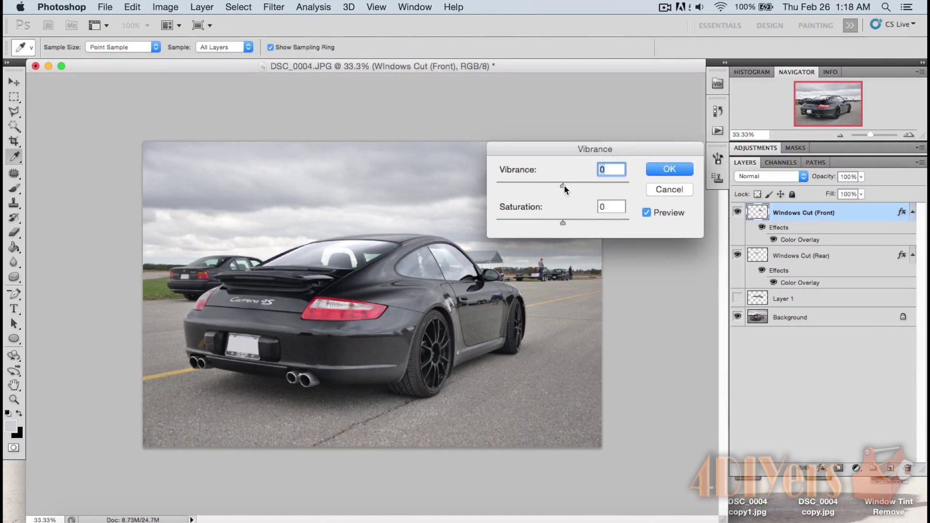
{"action": "left_click_drag", "start_coordinate": [564, 185], "coordinate": [587, 185]}
{"action": "left_click_drag", "start_coordinate": [585, 185], "coordinate": [517, 189]}
{"action": "left_click_drag", "start_coordinate": [517, 185], "coordinate": [557, 185]}
{"action": "left_click_drag", "start_coordinate": [562, 219], "coordinate": [592, 222]}
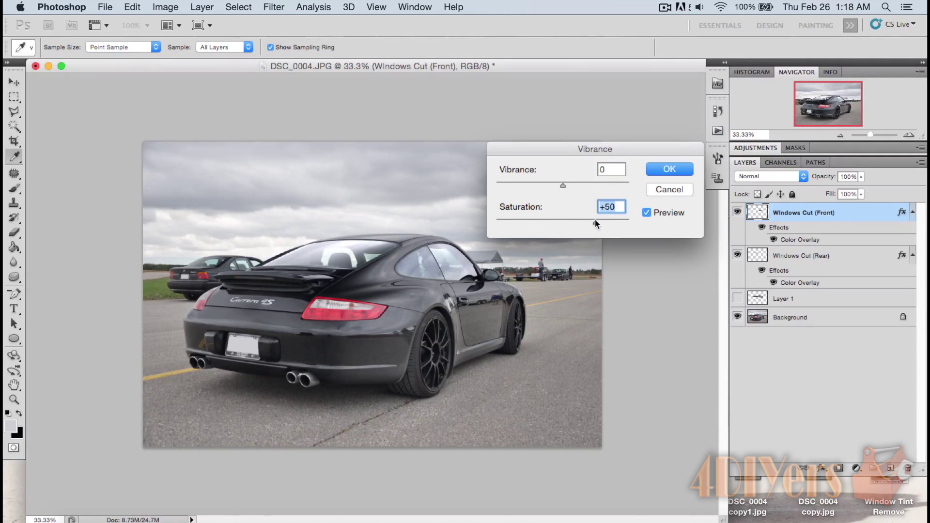